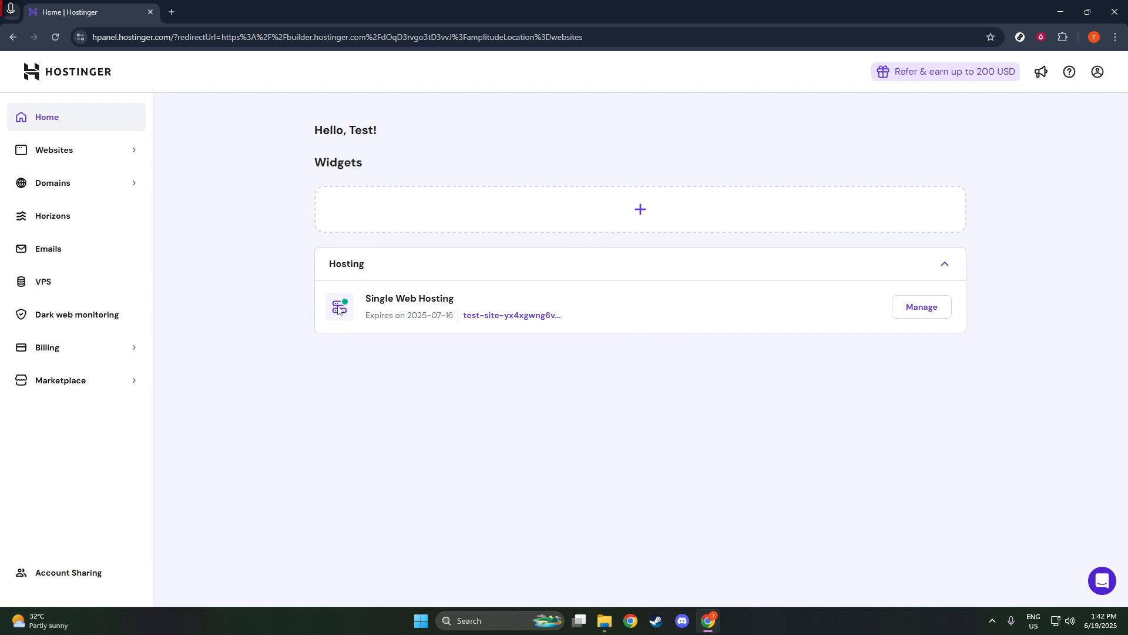
Step: Open the test site under Single Web Hosting for editing and go to its footer section
left_click(89, 152)
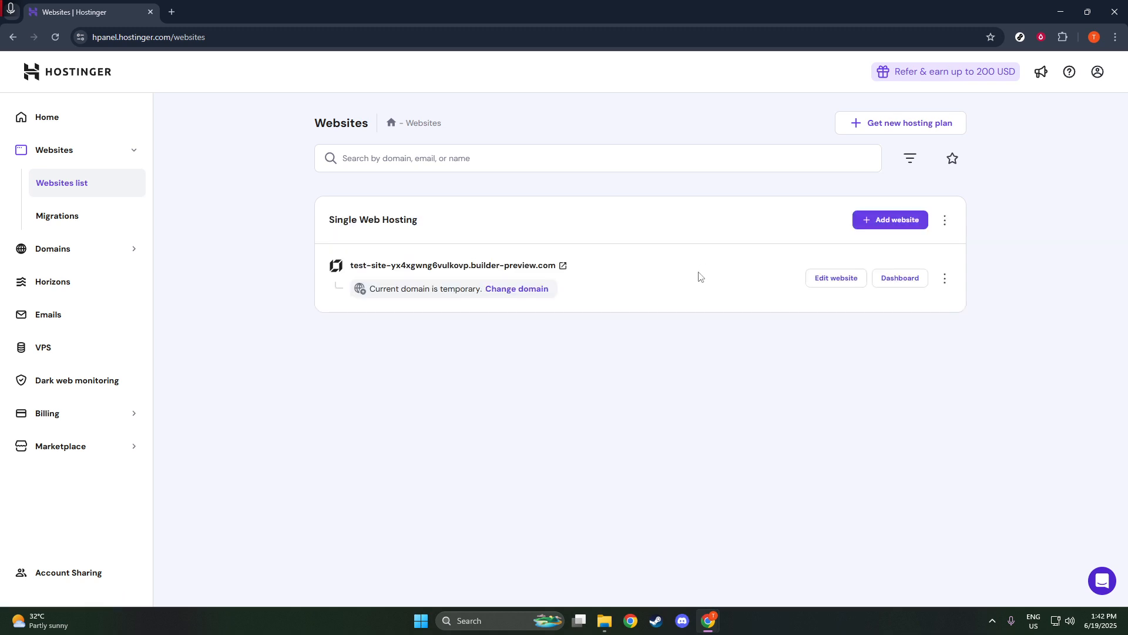
left_click(814, 278)
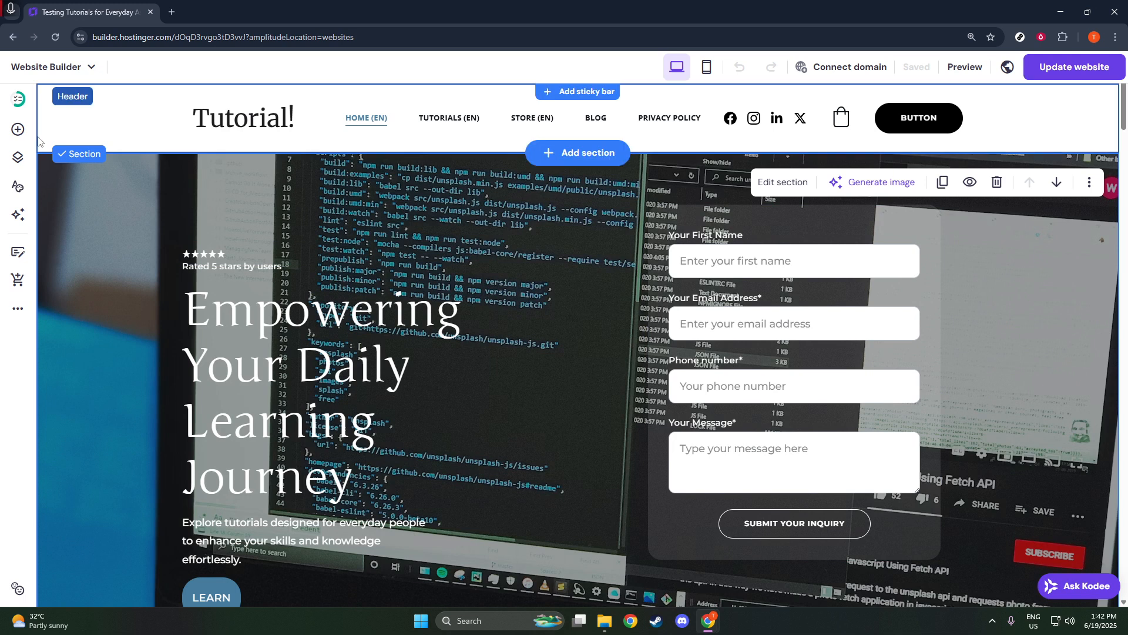
scroll(1040, 228, "down", 5)
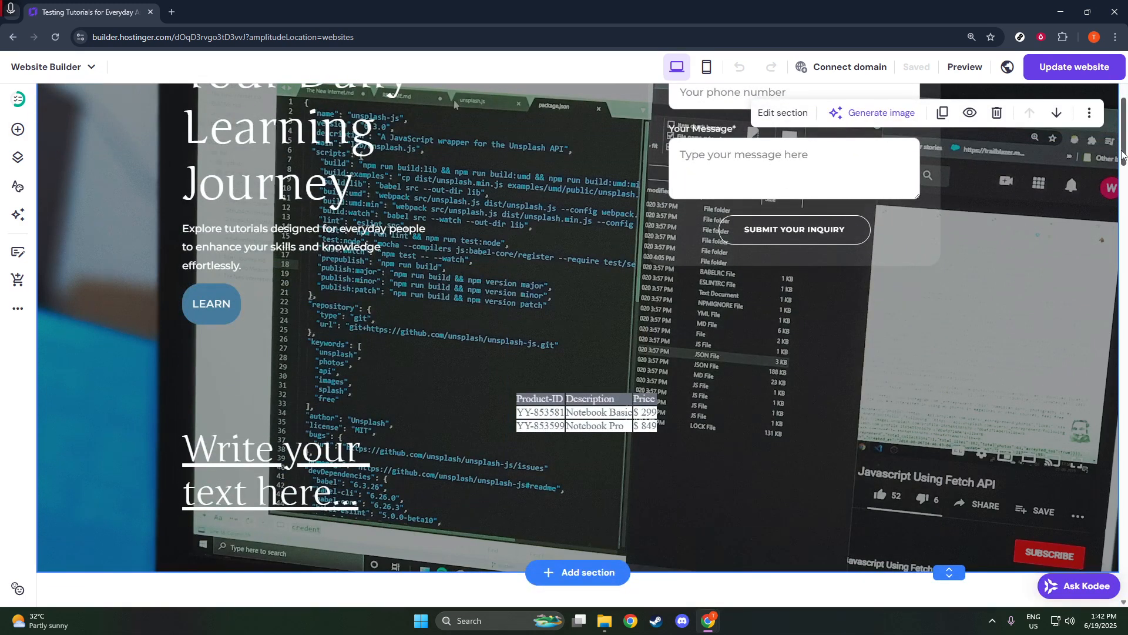
left_click_drag(1122, 154, 1095, 523)
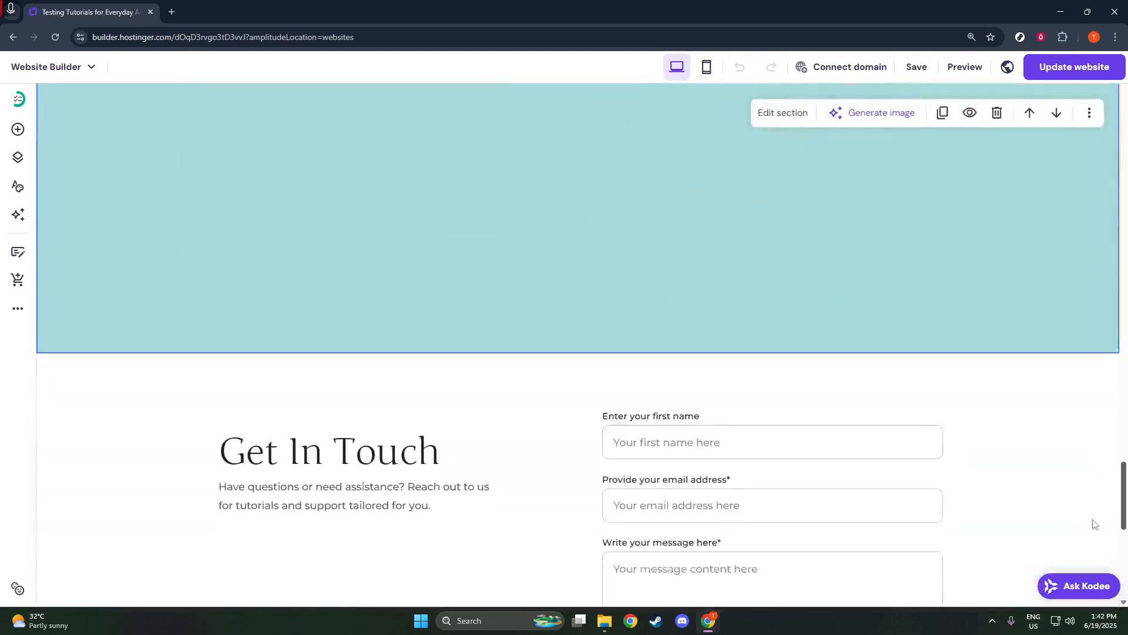
scroll(1095, 523, "down", 10)
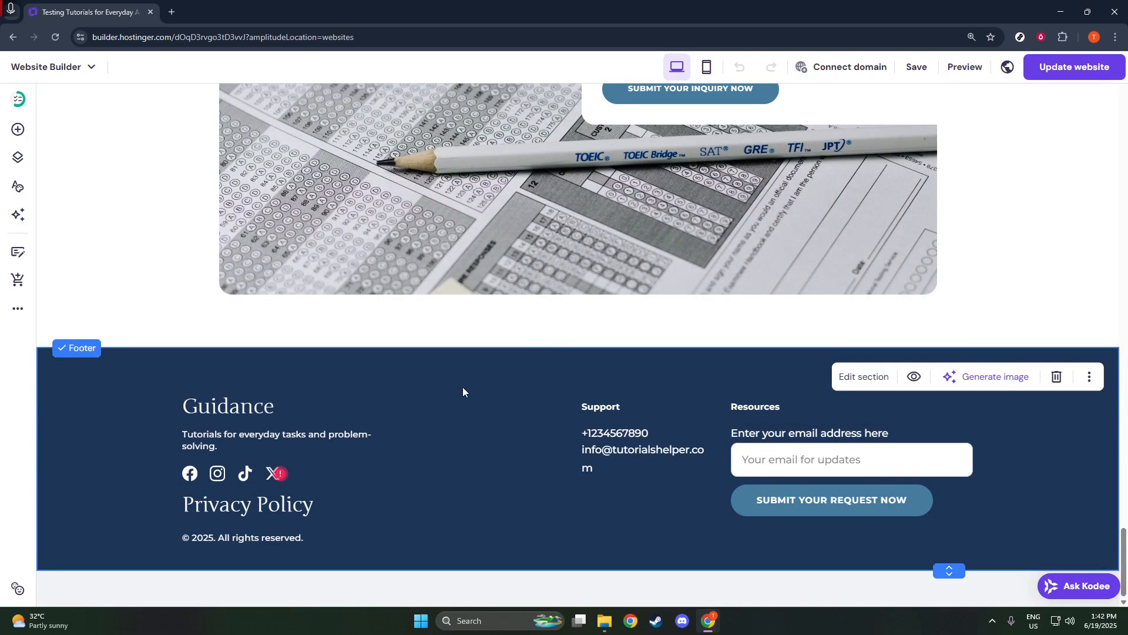
Step: Examine the background, layout and anchor options in the footer's section settings
left_click(867, 379)
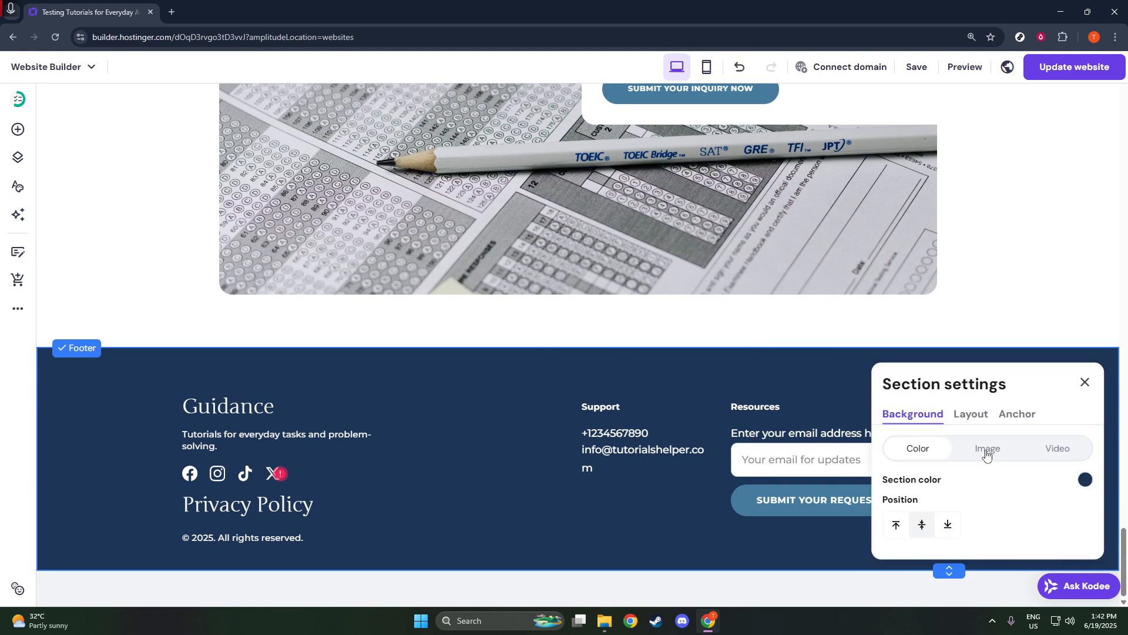
left_click(971, 415)
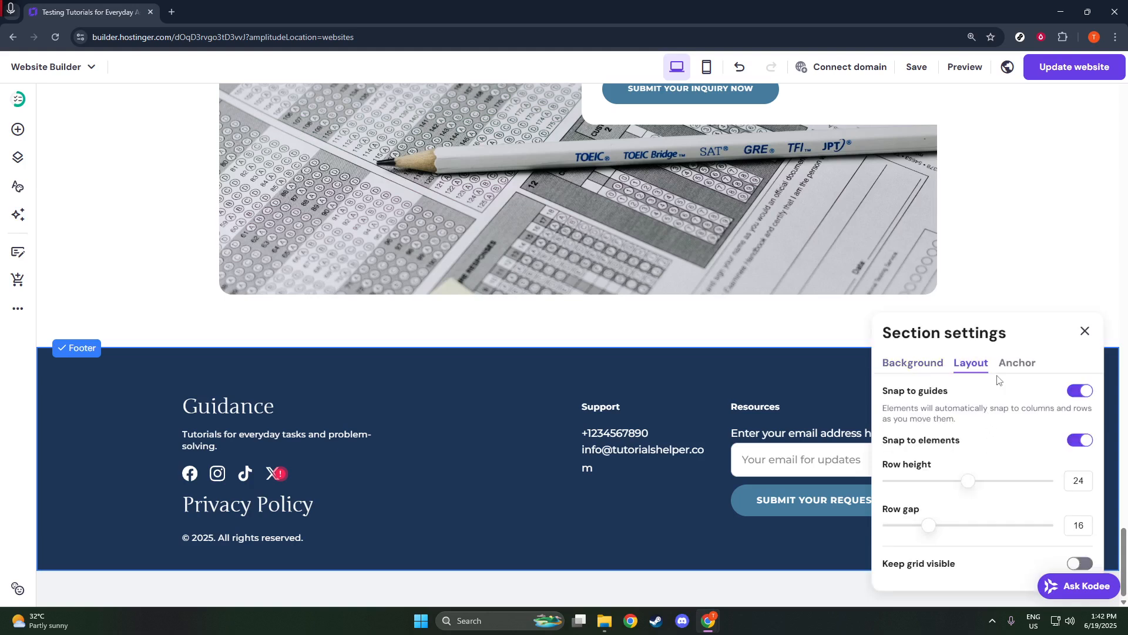
left_click(1015, 363)
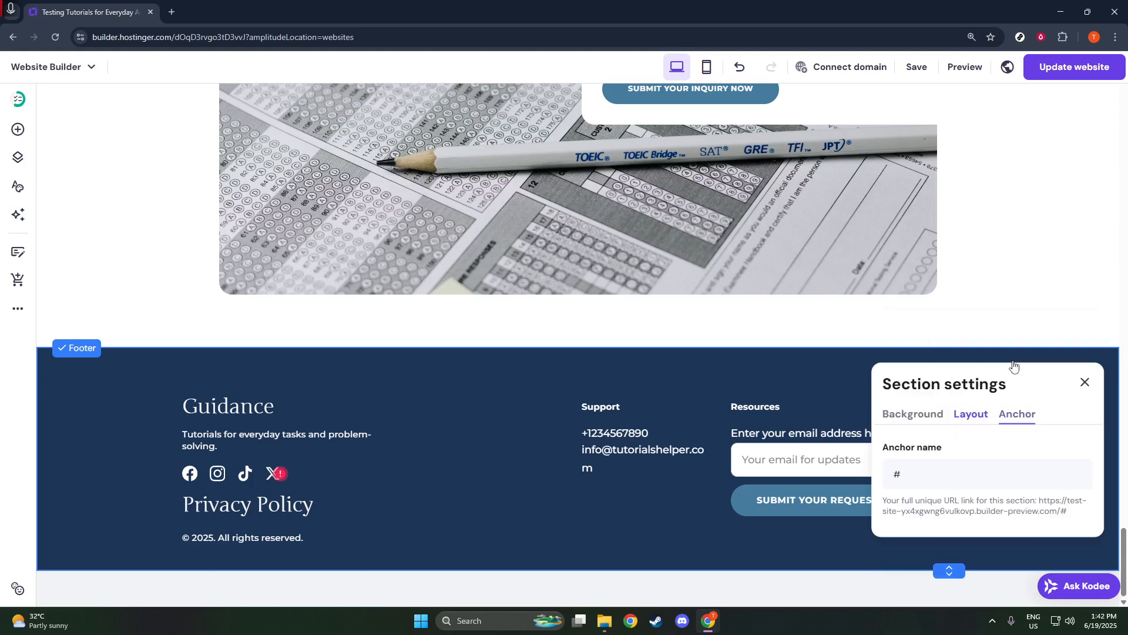
left_click(908, 418)
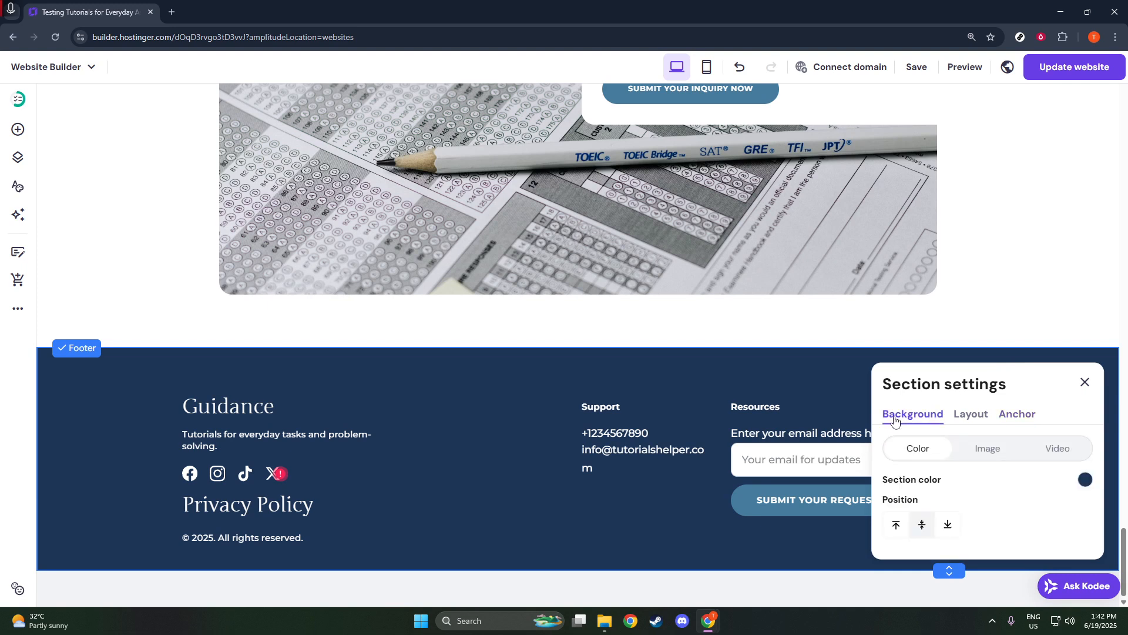
left_click(236, 412)
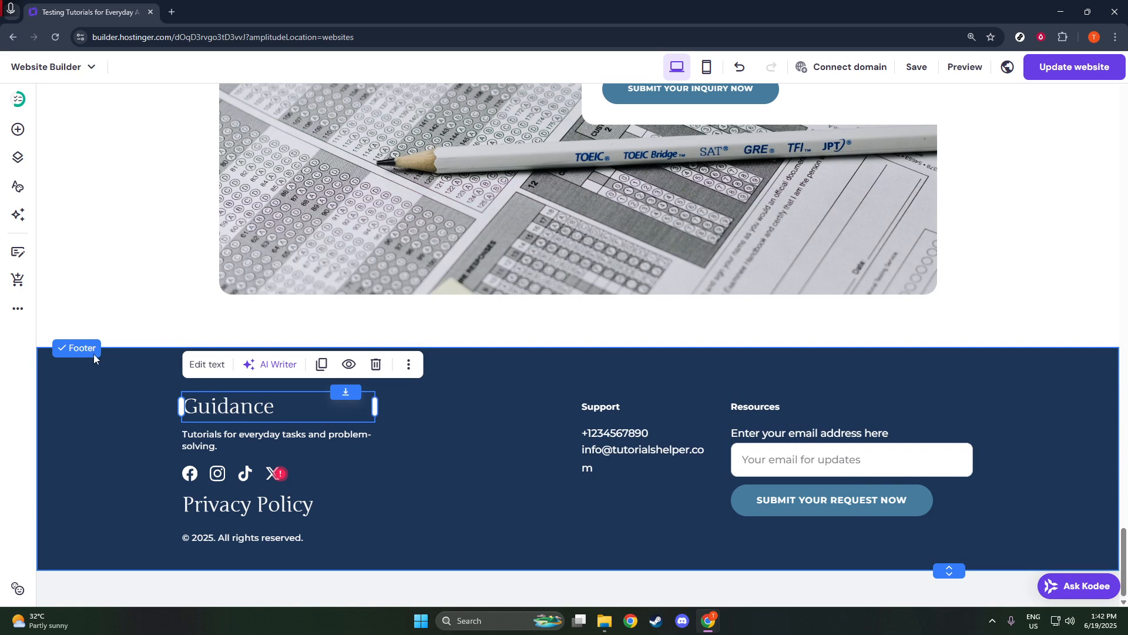
left_click(157, 373)
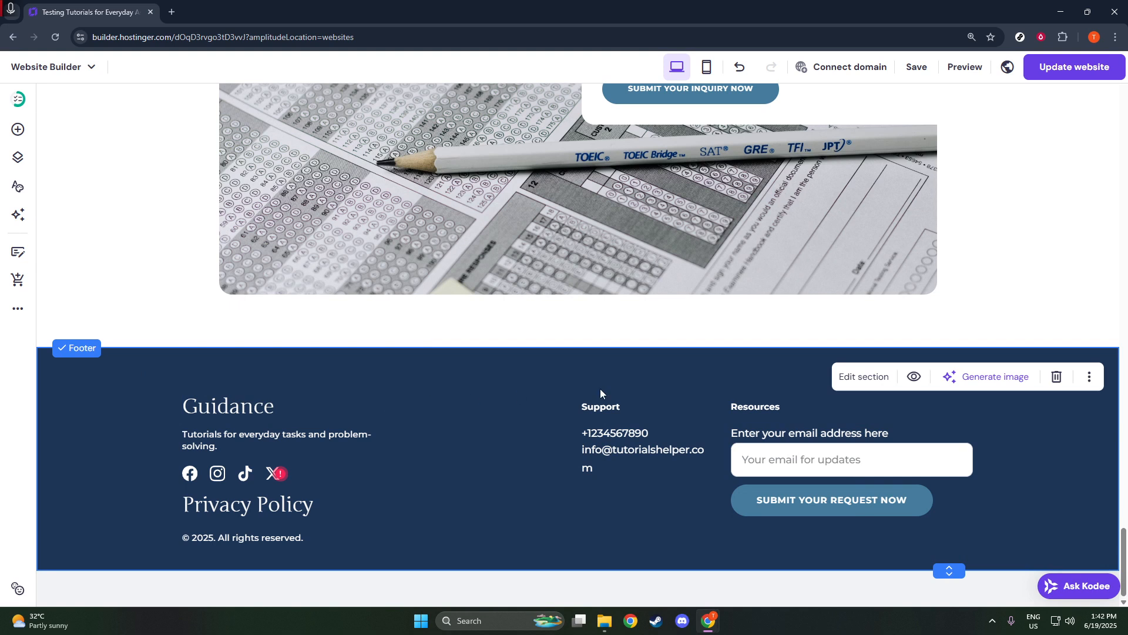
Step: Give the footer a video background and set its overlay opacity to 82 %
left_click(856, 377)
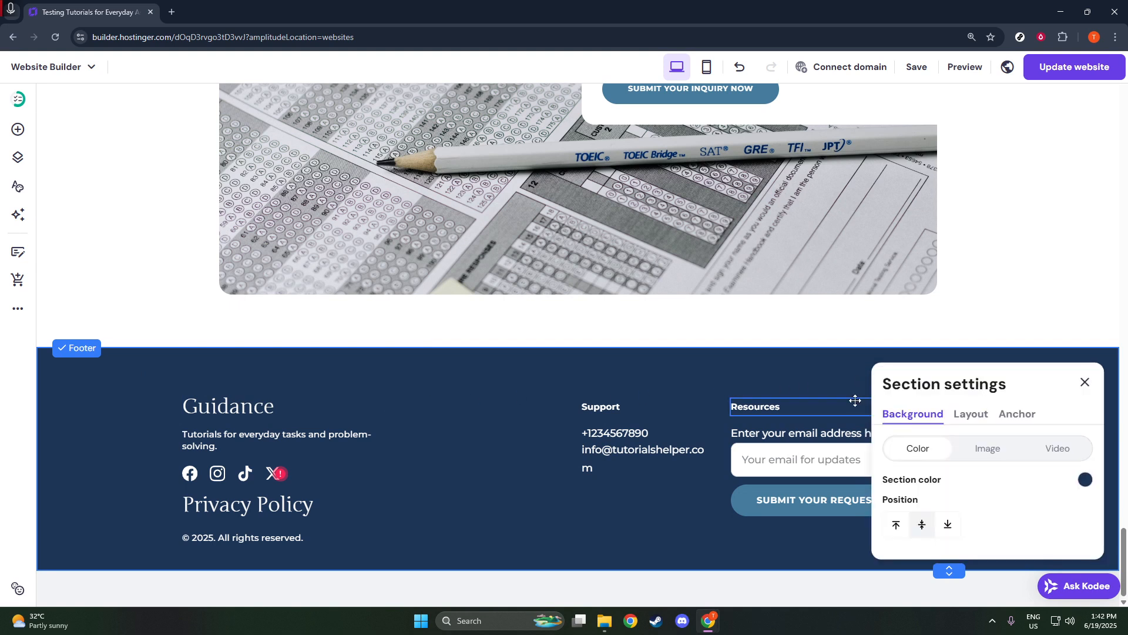
left_click(985, 449)
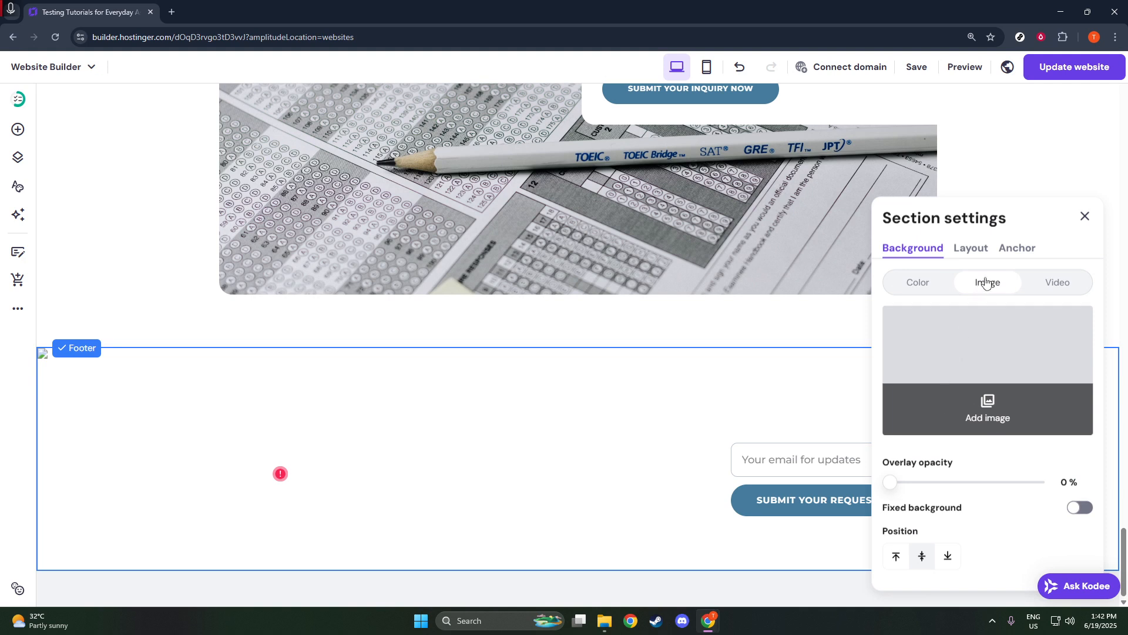
left_click(1042, 291)
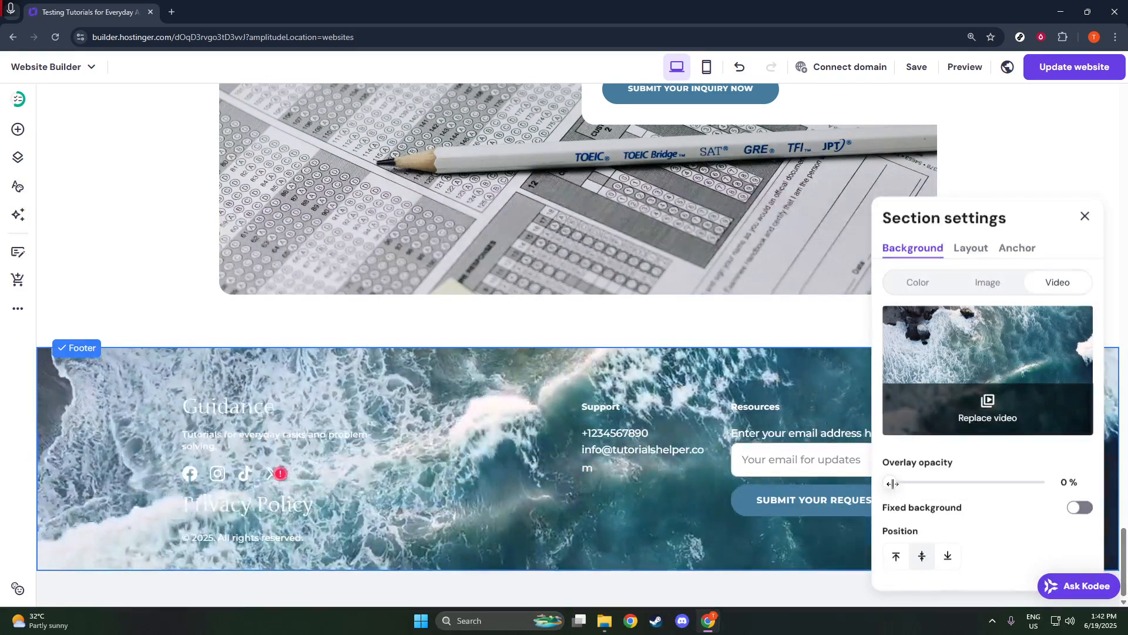
left_click_drag(891, 482, 1010, 485)
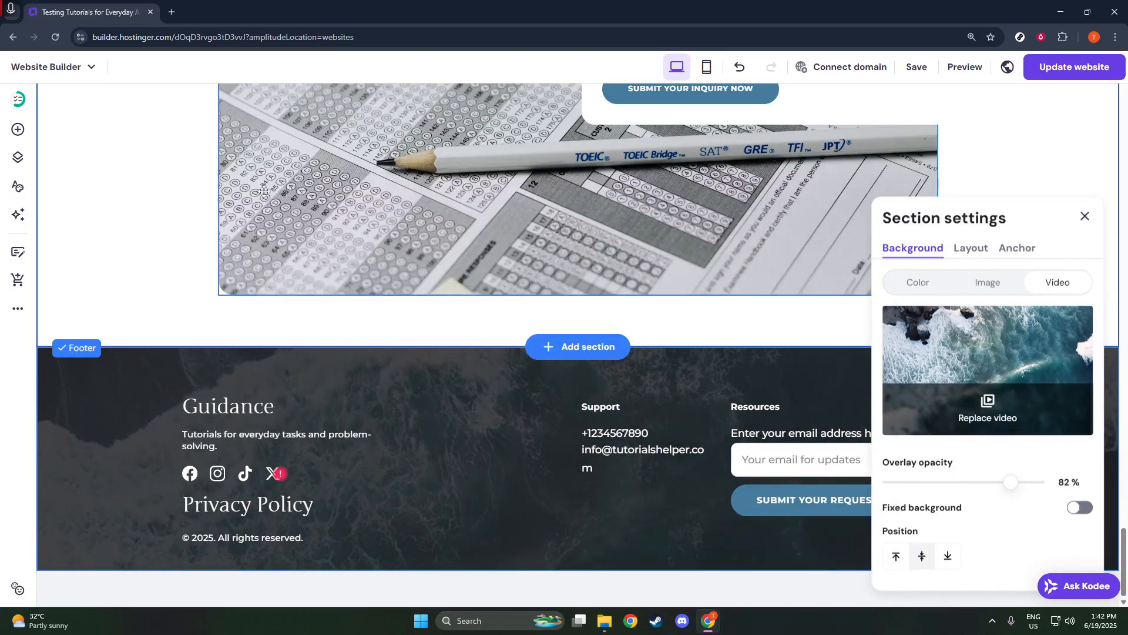
Step: Add a text element to the footer and place it beside the Privacy Policy heading
left_click(19, 130)
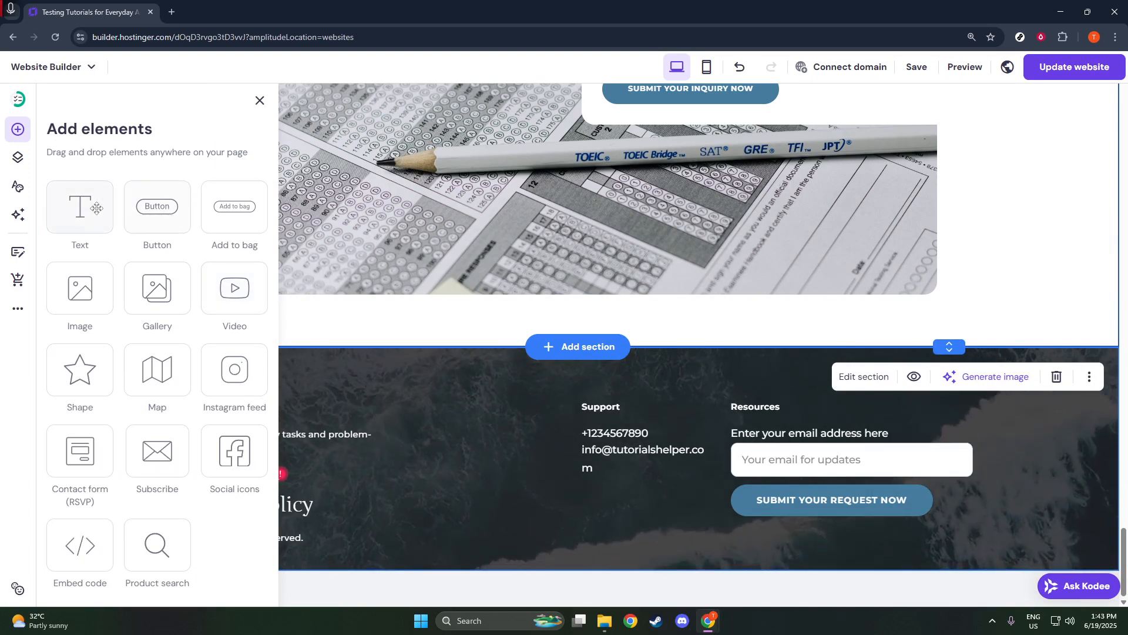
left_click_drag(97, 208, 575, 561)
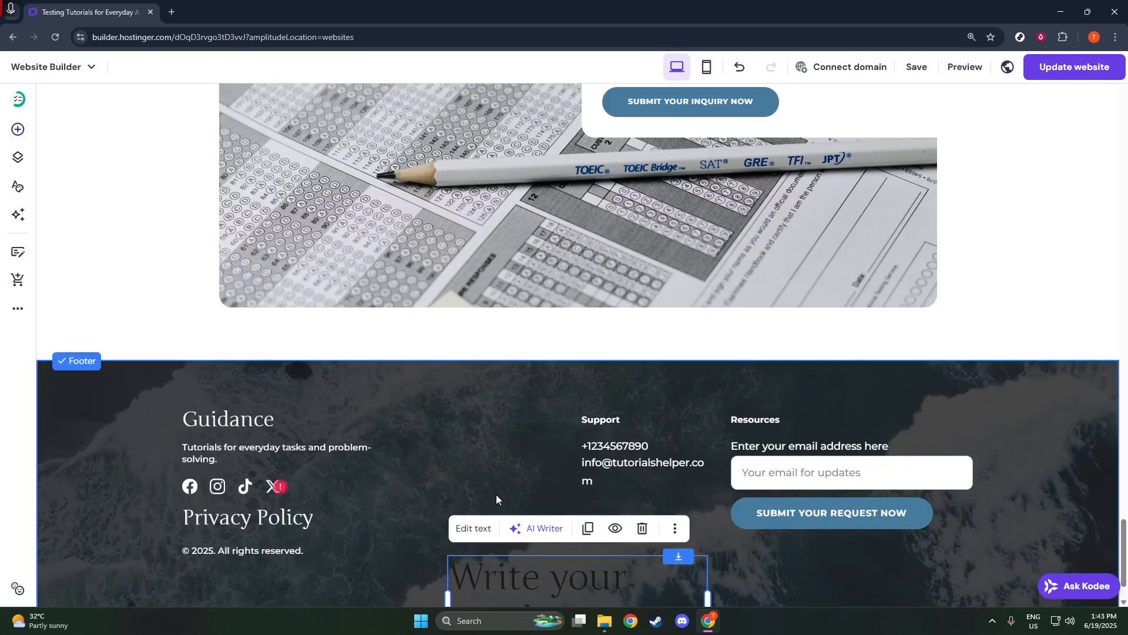
scroll(496, 499, "down", 1)
left_click_drag(534, 513, 442, 452)
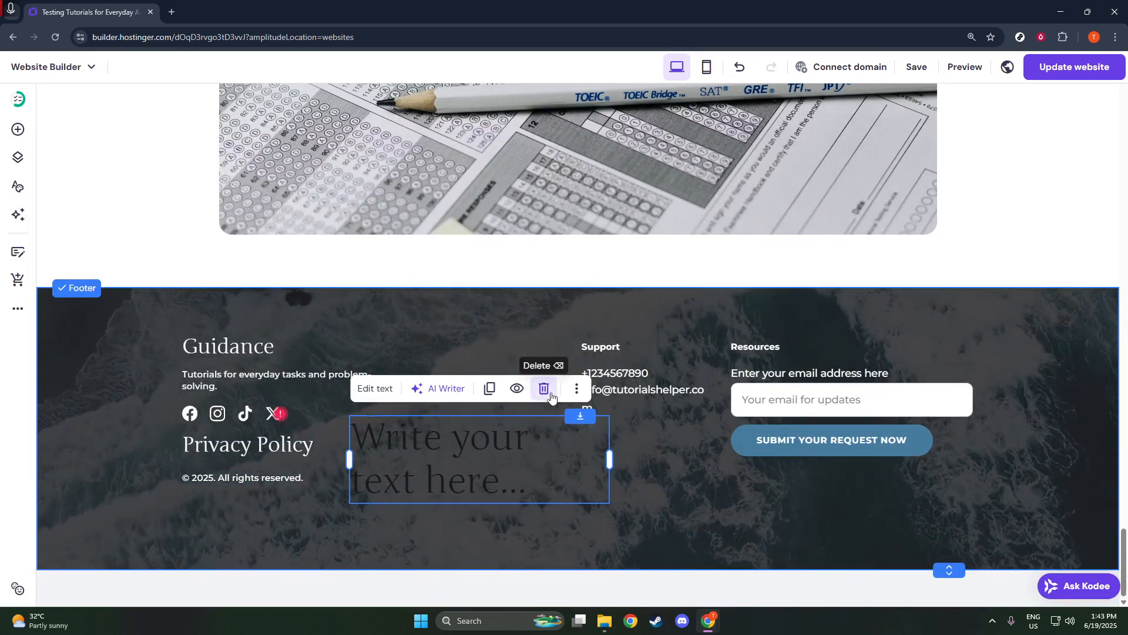
left_click_drag(476, 447, 491, 467)
Step: Set the color of the new footer text to white, #ffffff
left_click(390, 405)
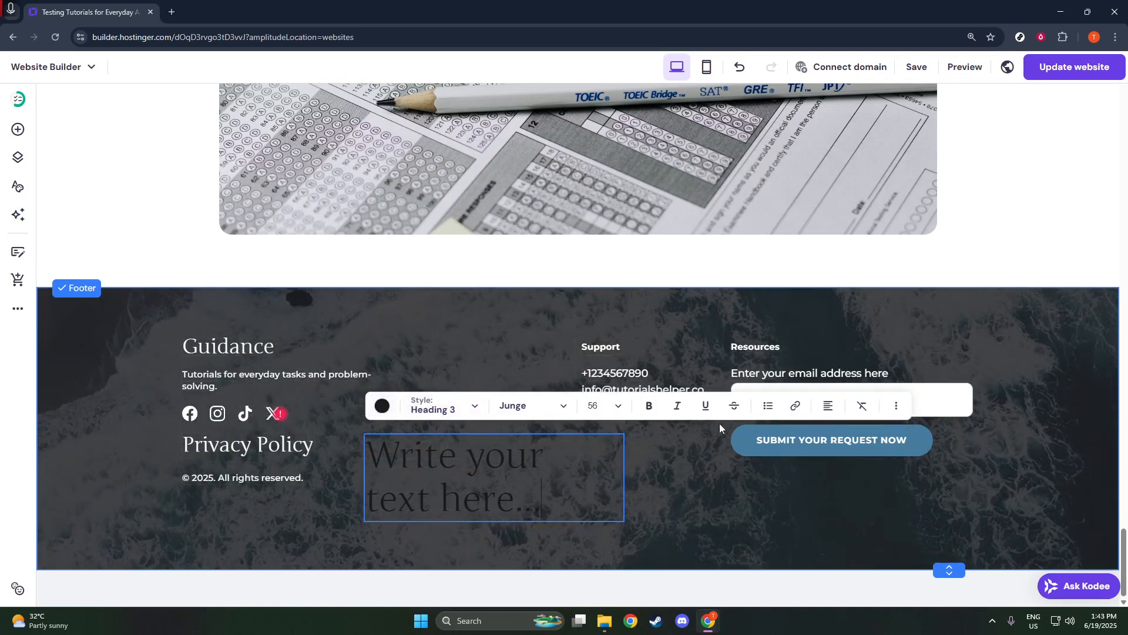
left_click(383, 407)
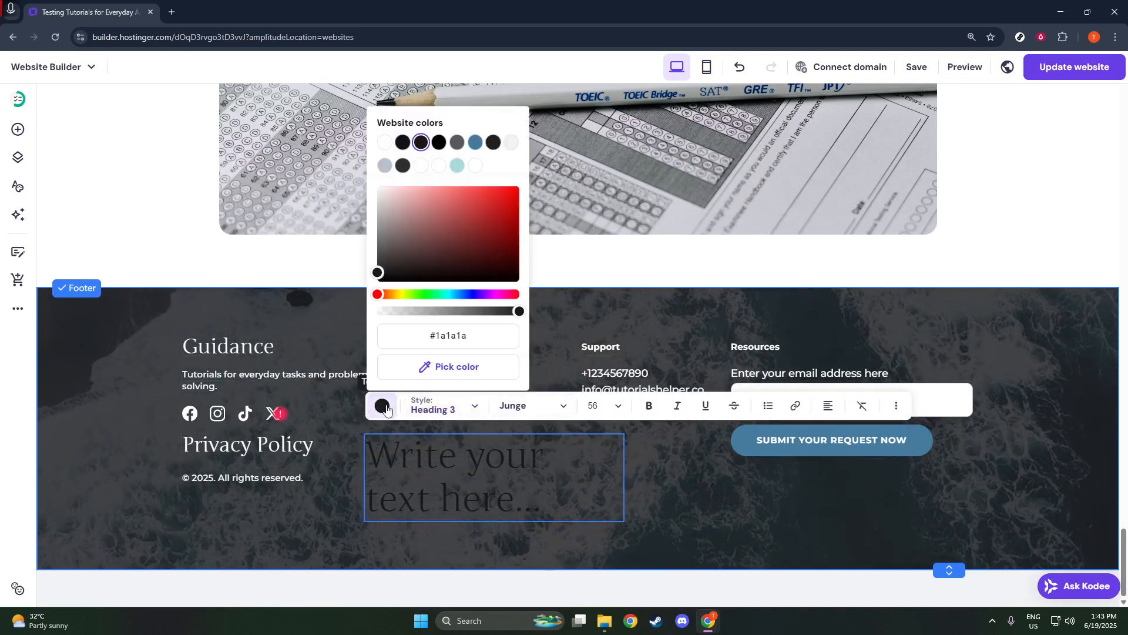
left_click(385, 144)
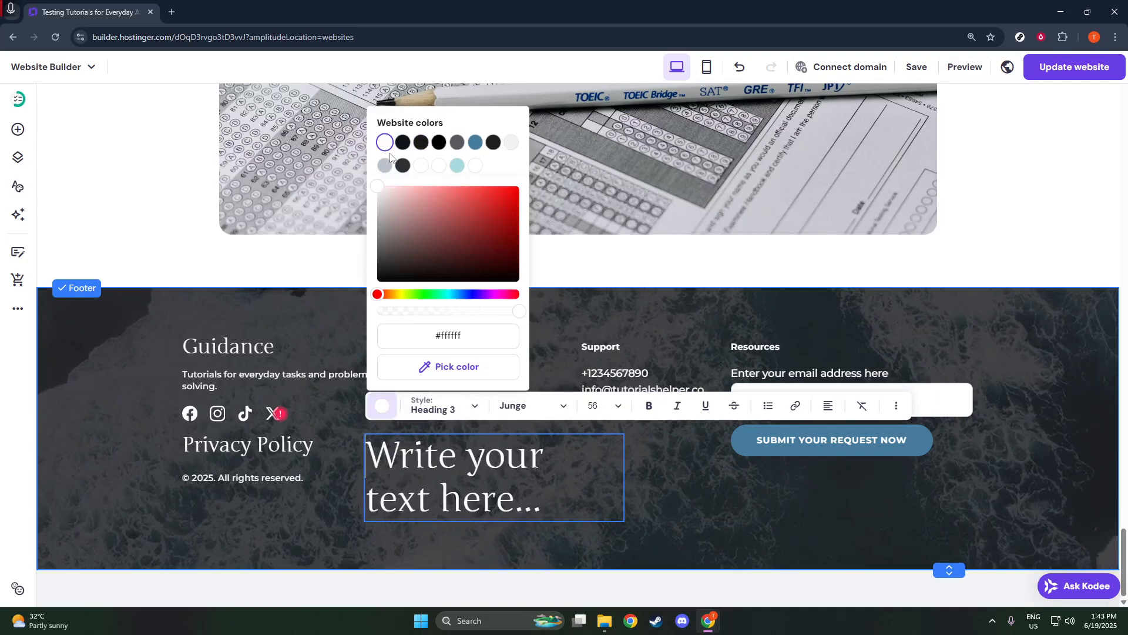
left_click(511, 460)
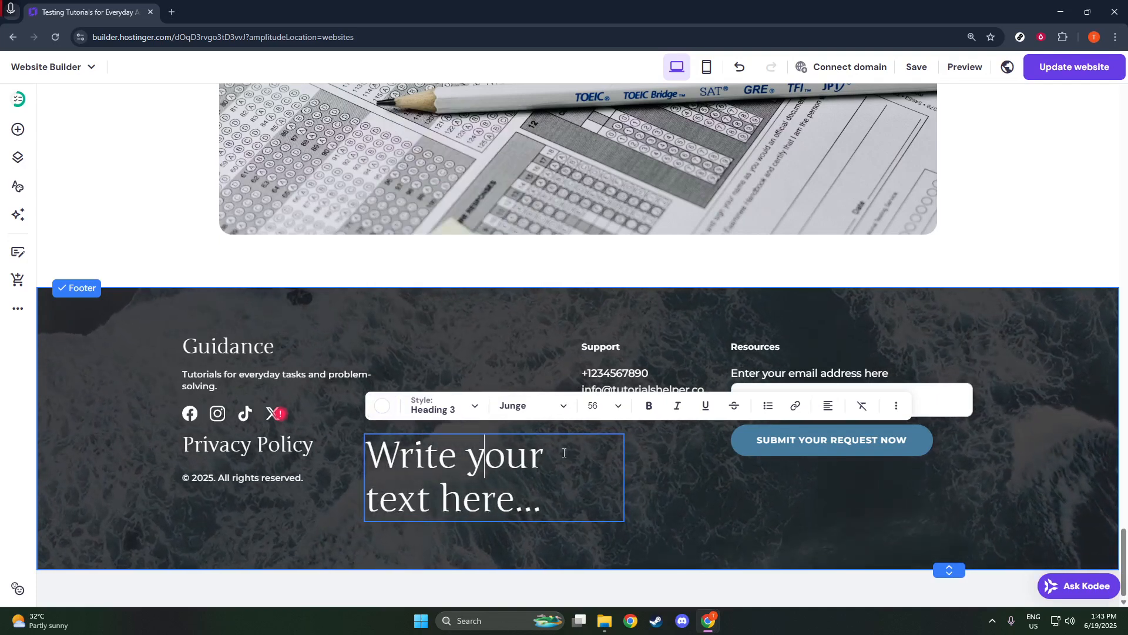
Step: Delete all the placeholder text from the new footer text element and deselect it
left_click_drag(569, 502, 358, 441)
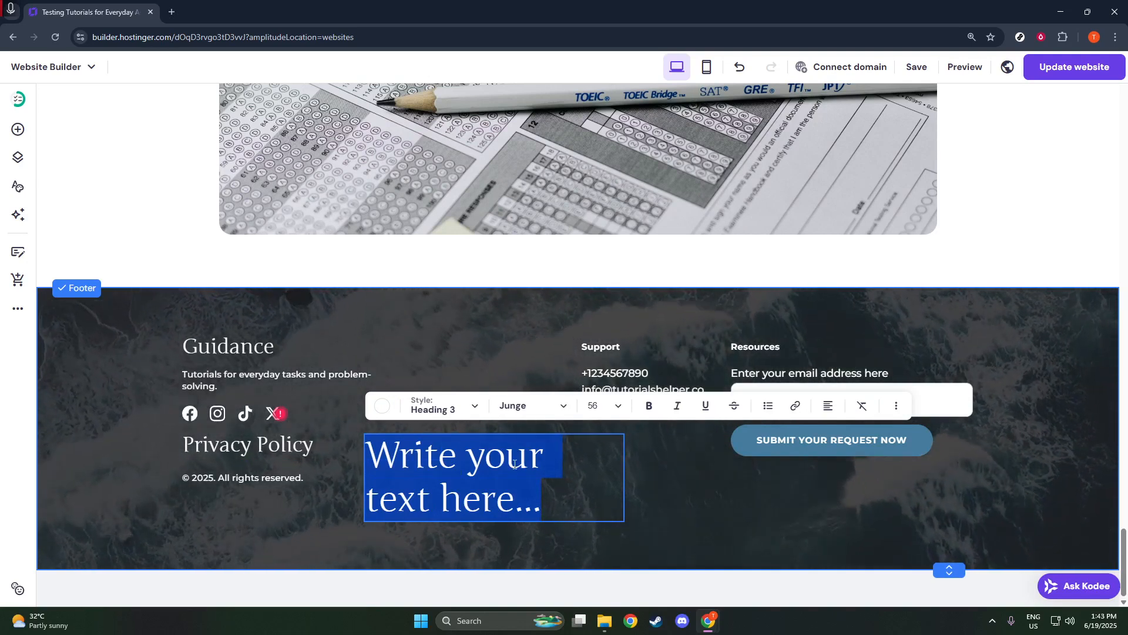
left_click(896, 405)
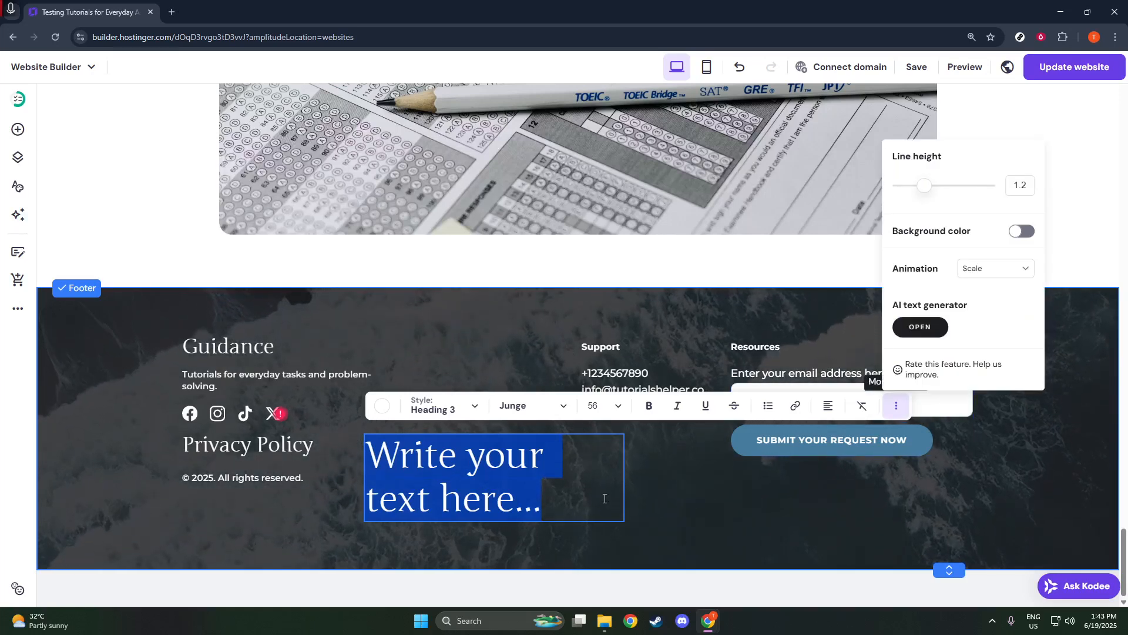
left_click(545, 500)
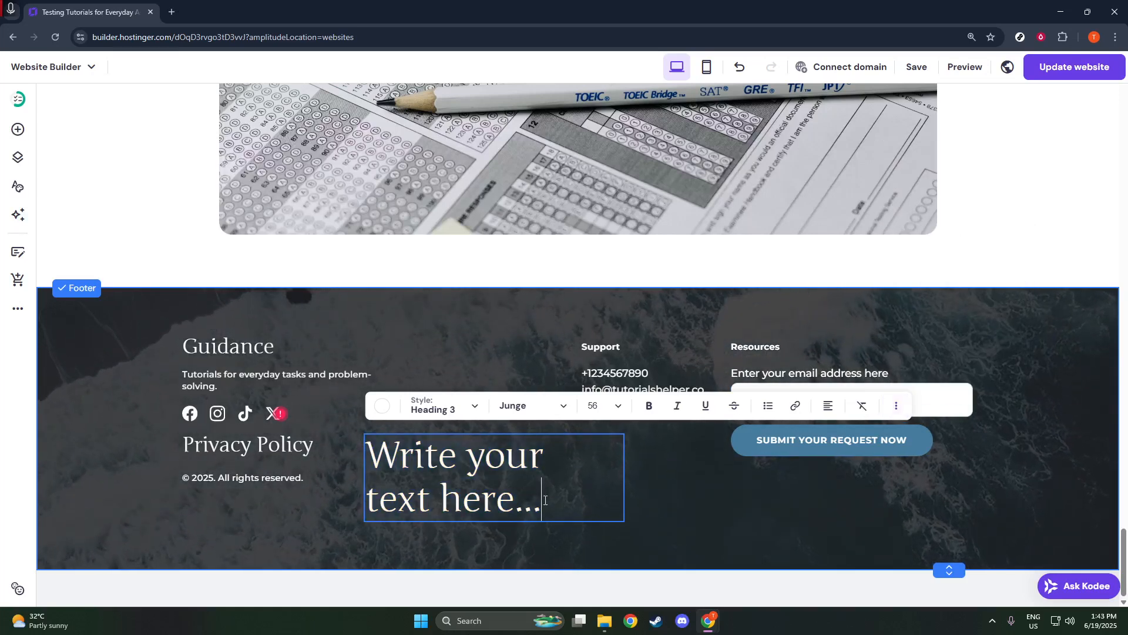
key("ctrl+a")
key("BackSpace")
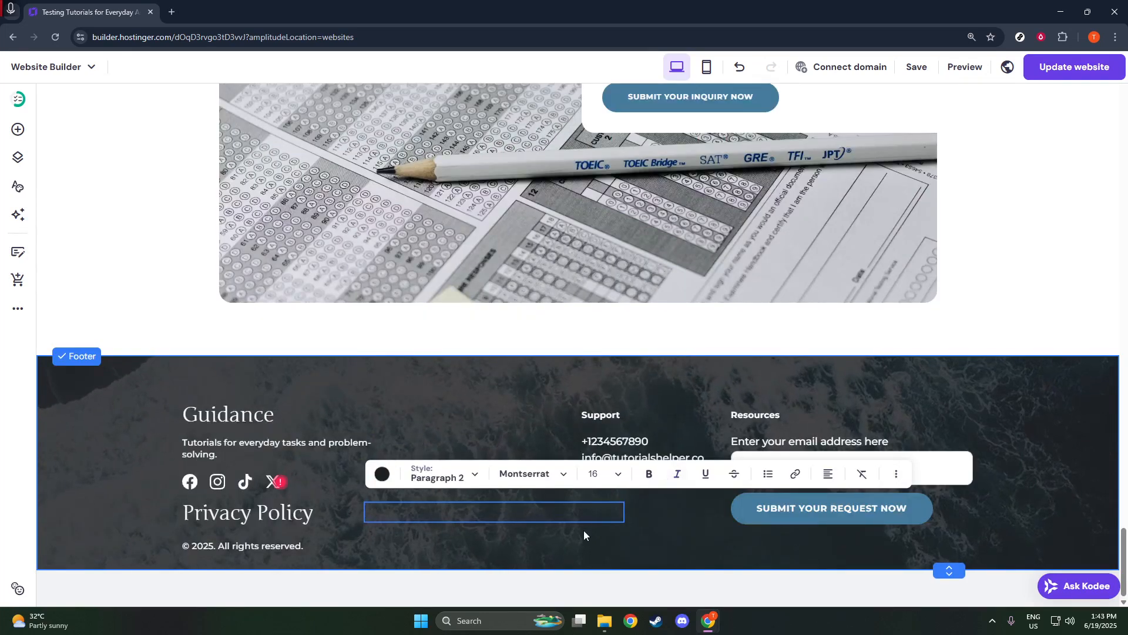
left_click(582, 546)
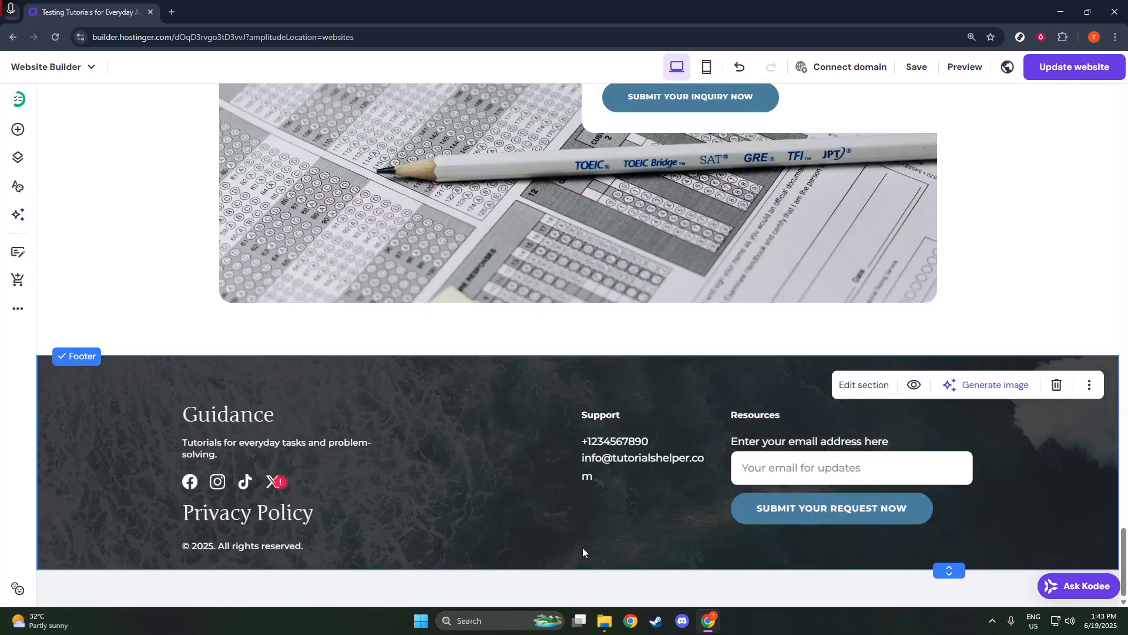
Step: Check the footer in the site preview and save the website changes from the editor
left_click(851, 389)
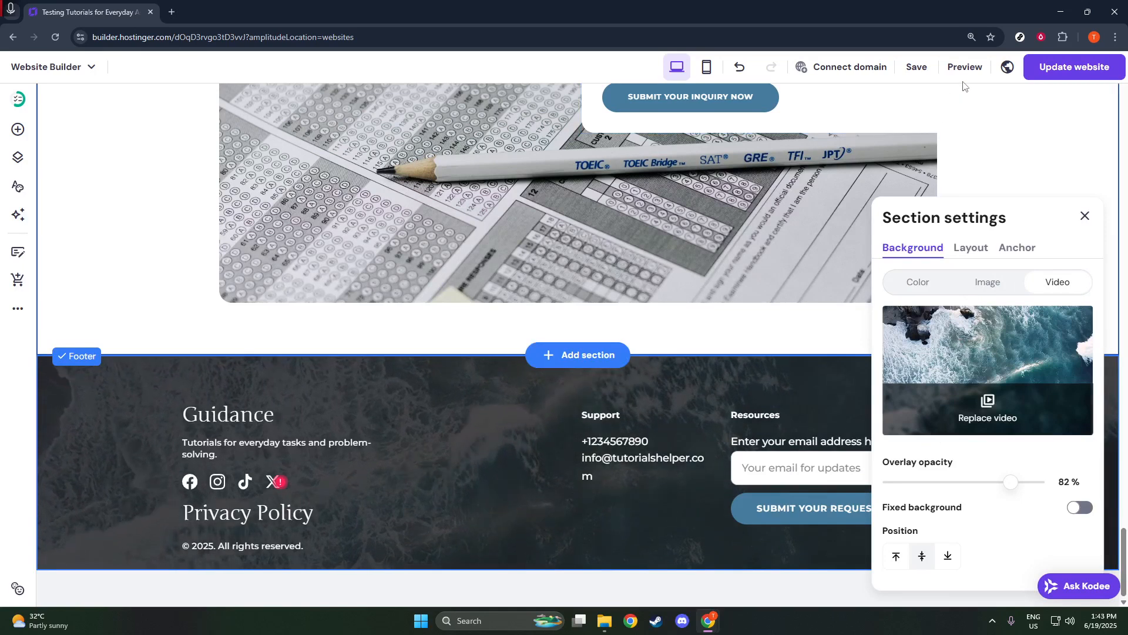
left_click(964, 67)
scroll(1087, 210, "down", 10)
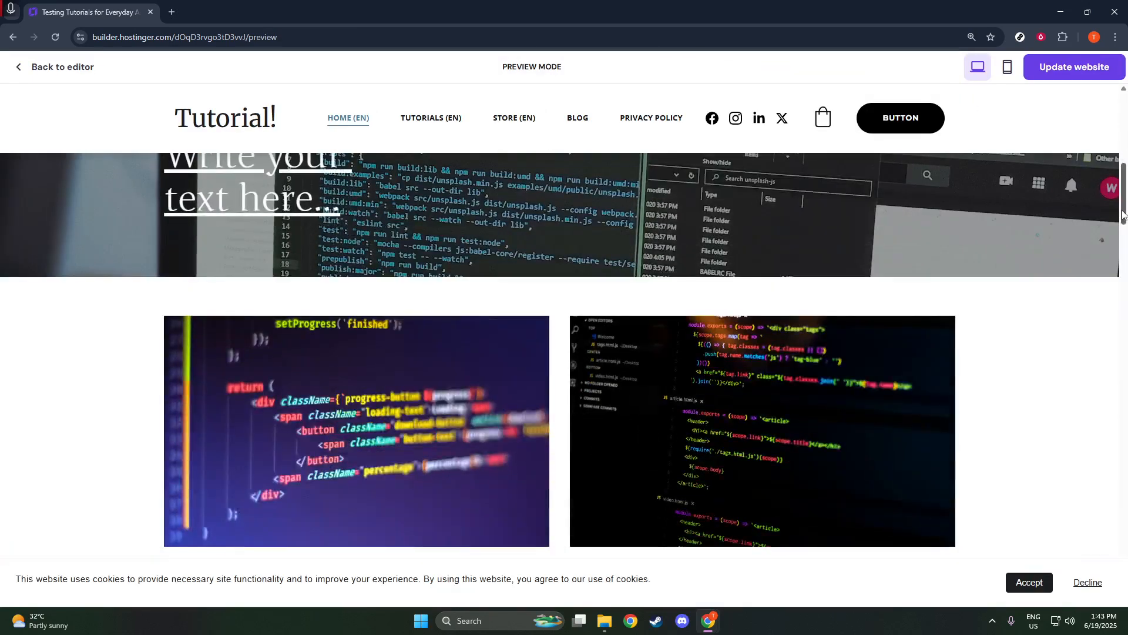
left_click_drag(1123, 220, 1108, 584)
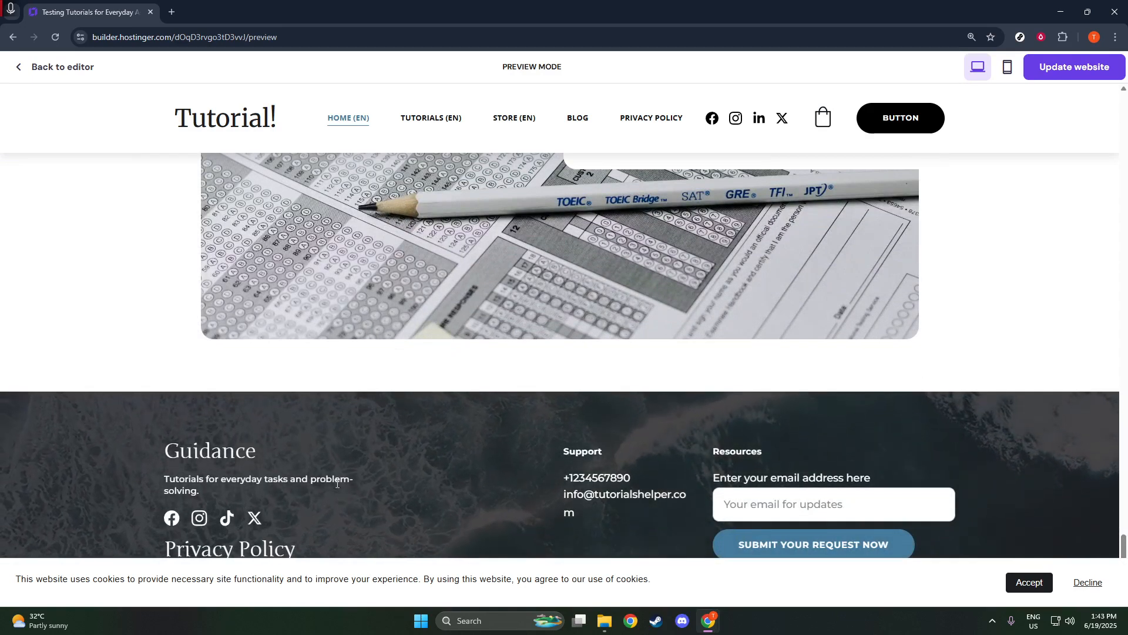
left_click(59, 69)
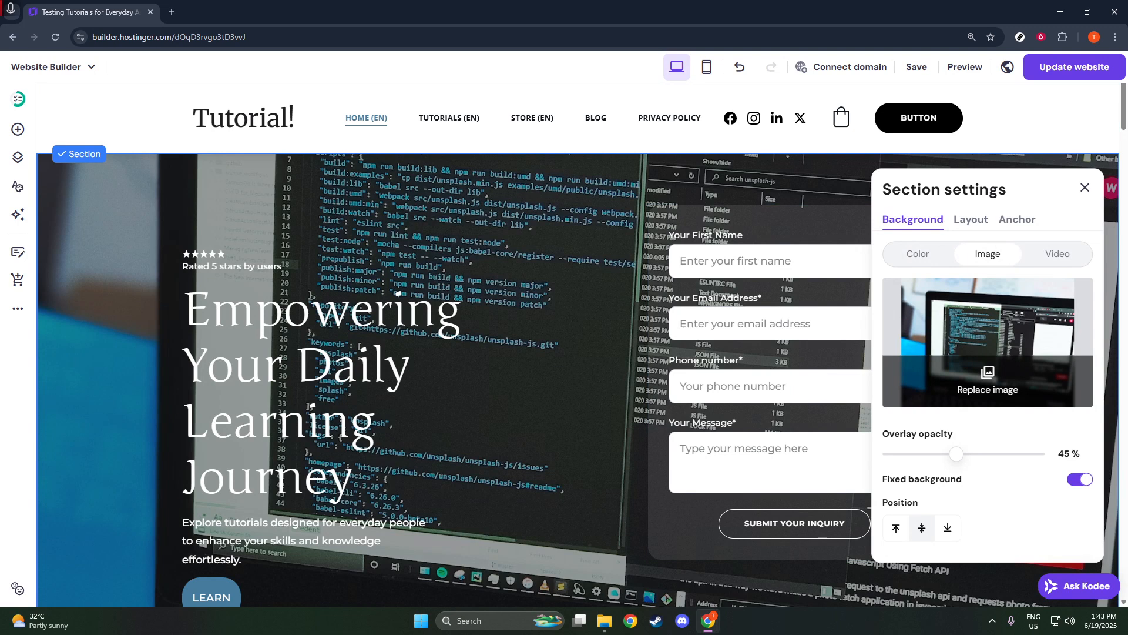
key("ctrl+s")
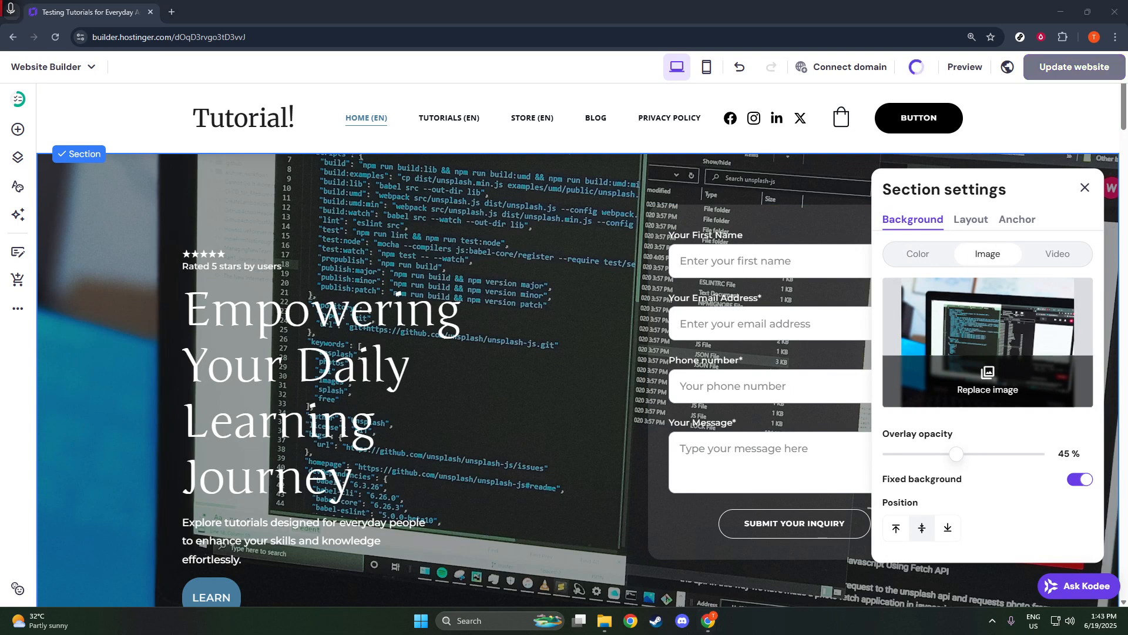